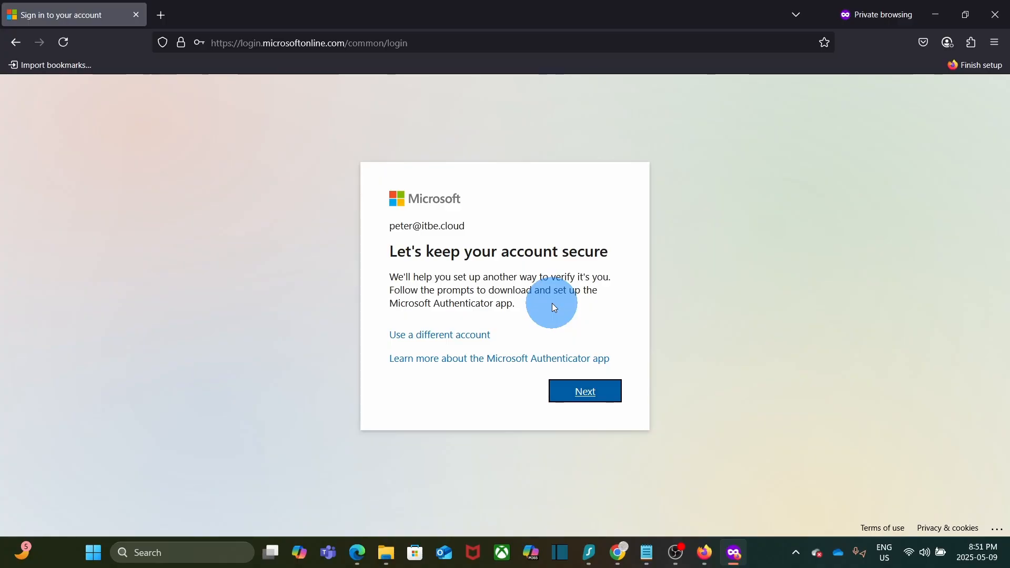
# Pair Microsoft Authenticator by QR code and test notification, make it the default method, then continue signing in
pyautogui.click(580, 400)
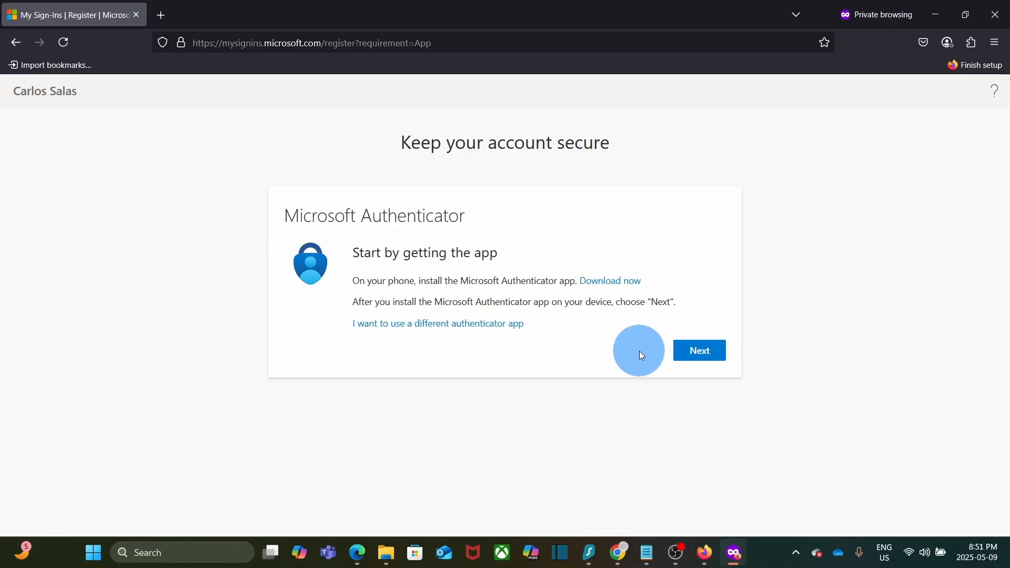
pyautogui.click(693, 350)
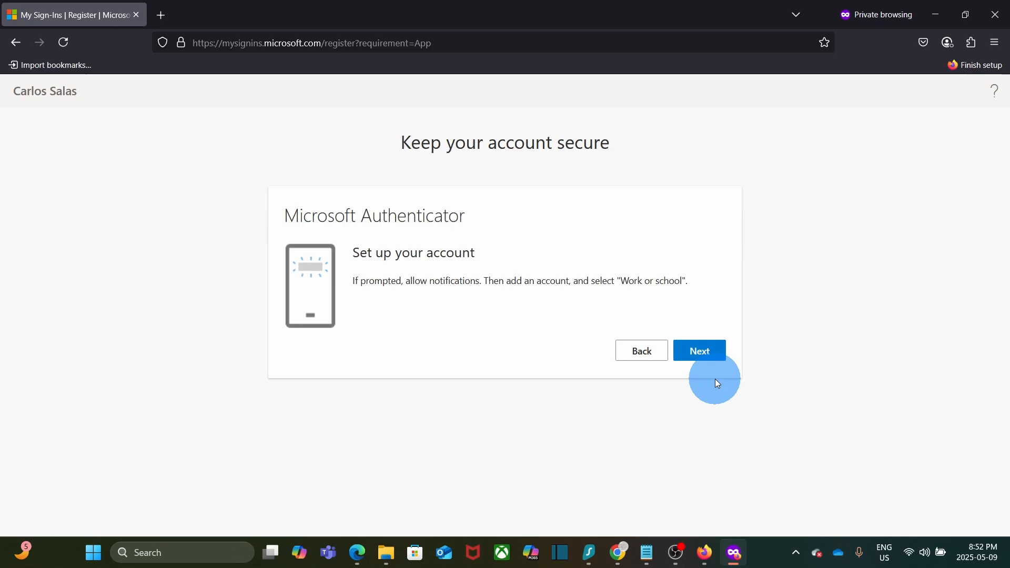
pyautogui.click(700, 352)
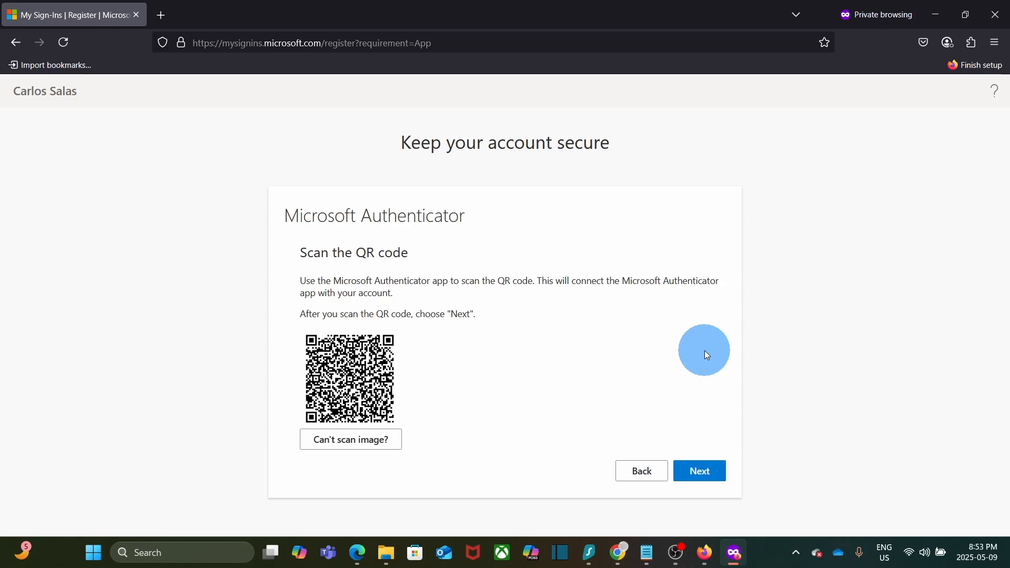
pyautogui.click(702, 473)
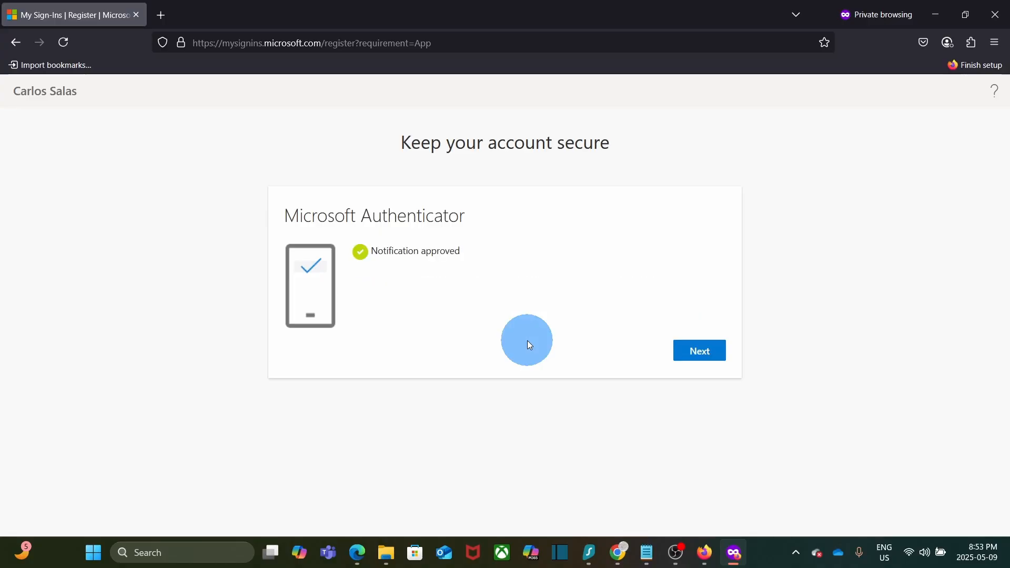
pyautogui.click(701, 351)
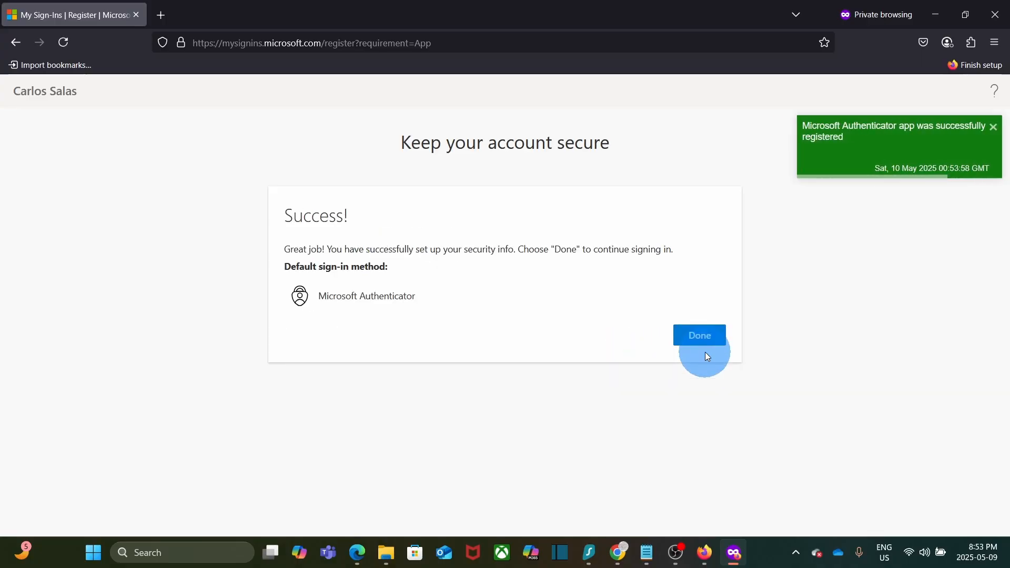
pyautogui.click(702, 334)
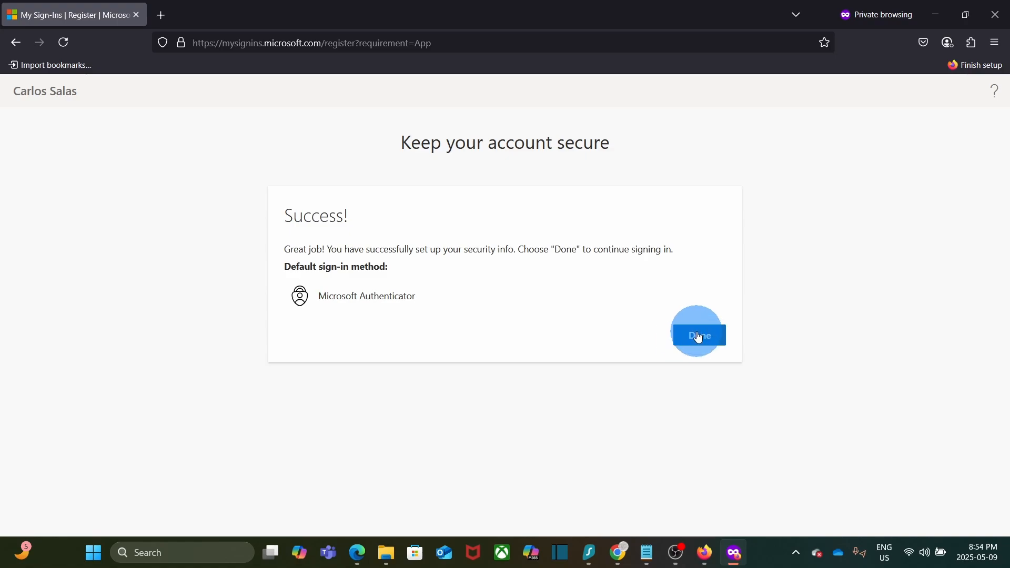
pyautogui.click(698, 336)
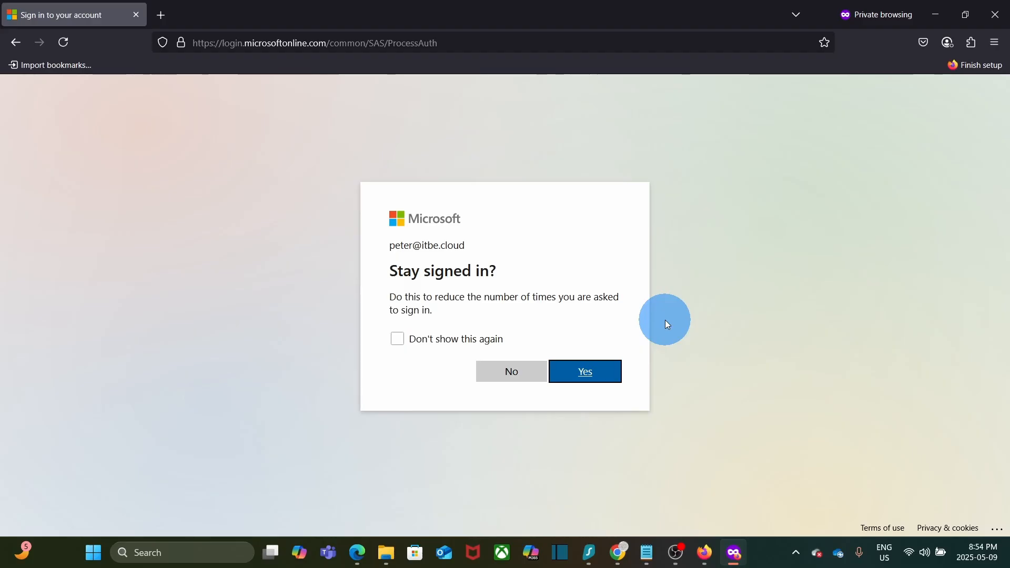
# Decline staying signed in, dismiss the Microsoft 365 welcome tour, and sign the test user out from the PT avatar
pyautogui.click(513, 374)
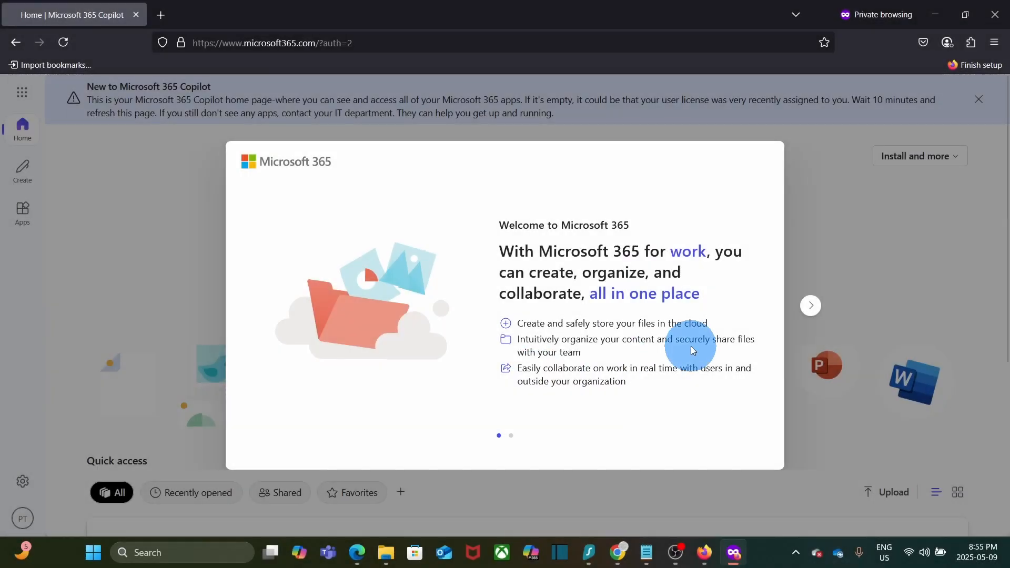
pyautogui.click(811, 306)
pyautogui.click(810, 305)
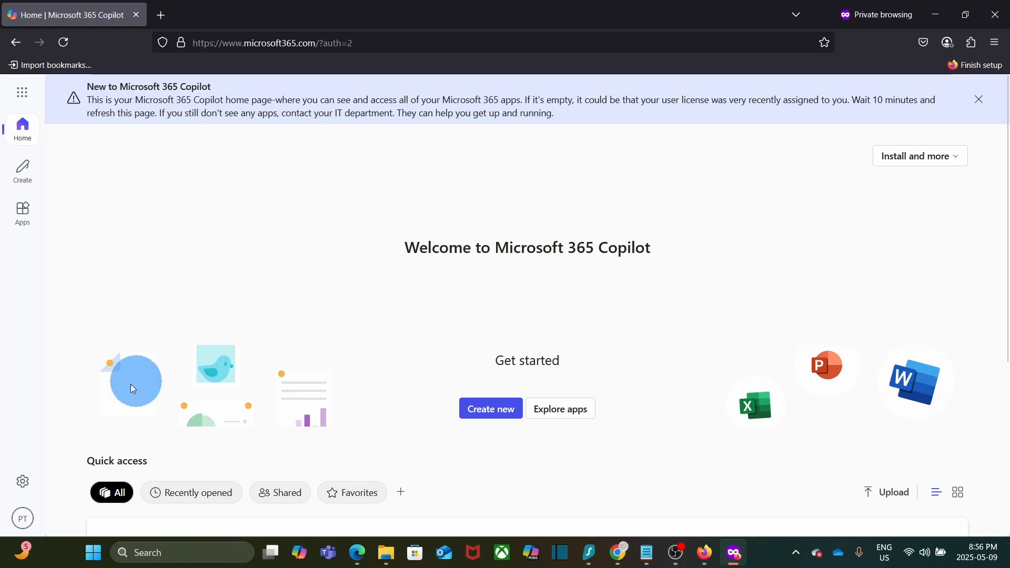
pyautogui.click(21, 520)
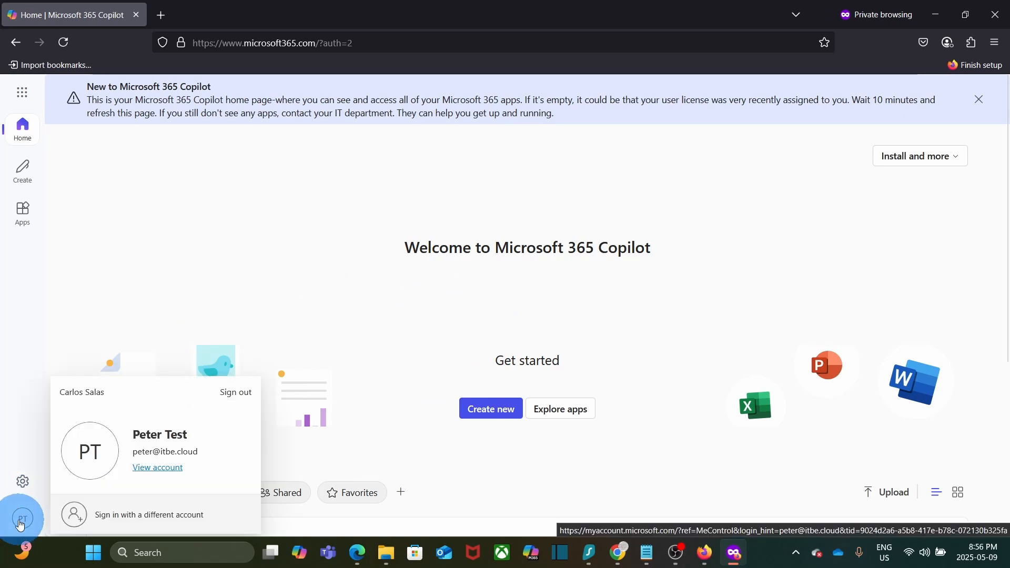
pyautogui.click(229, 393)
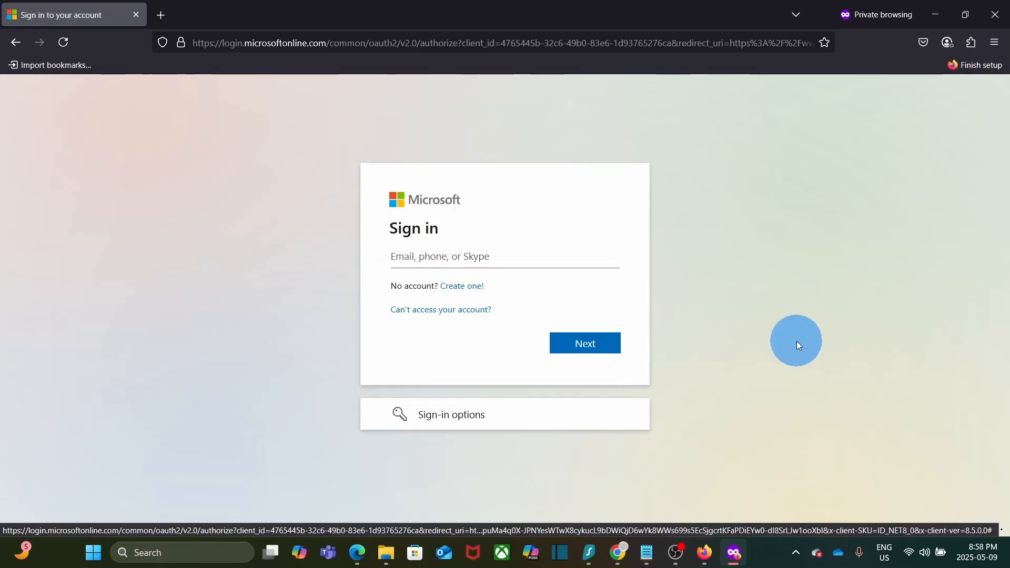
# Sign in with the test user's corrected e-mail and password, then choose 'I can't use my Microsoft Authenticator app right now'
pyautogui.click(476, 257)
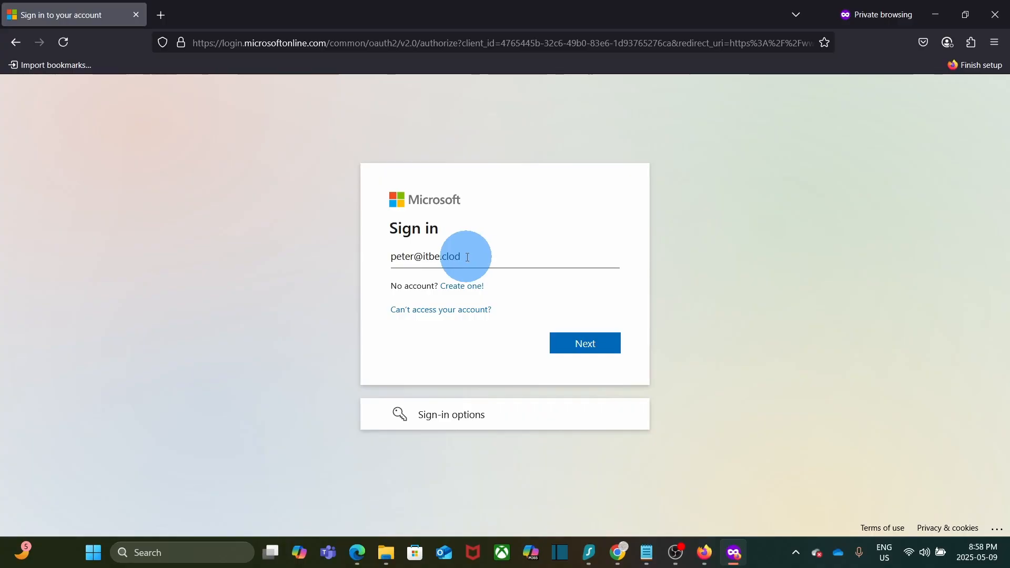
pyautogui.click(592, 347)
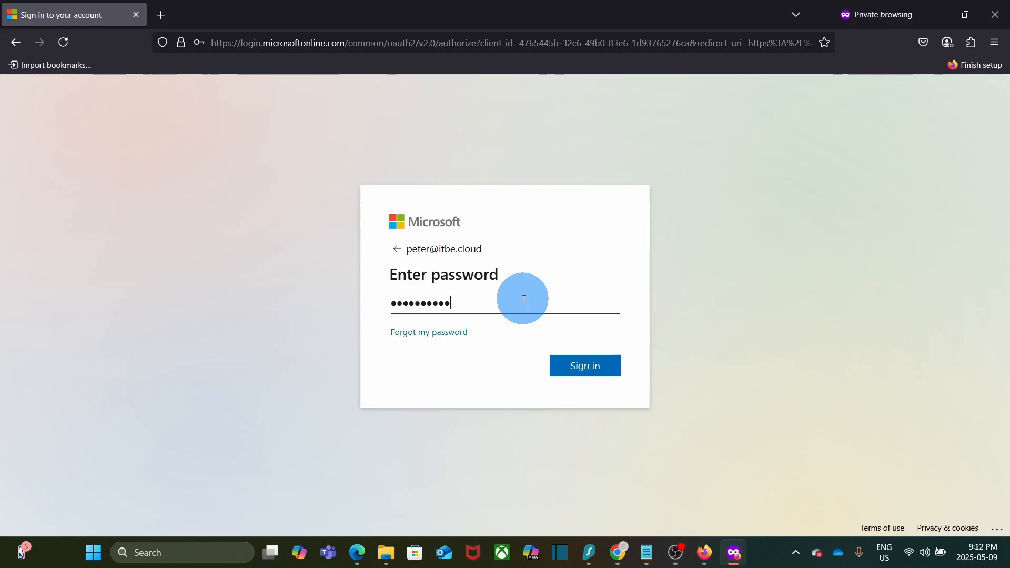
pyautogui.click(582, 367)
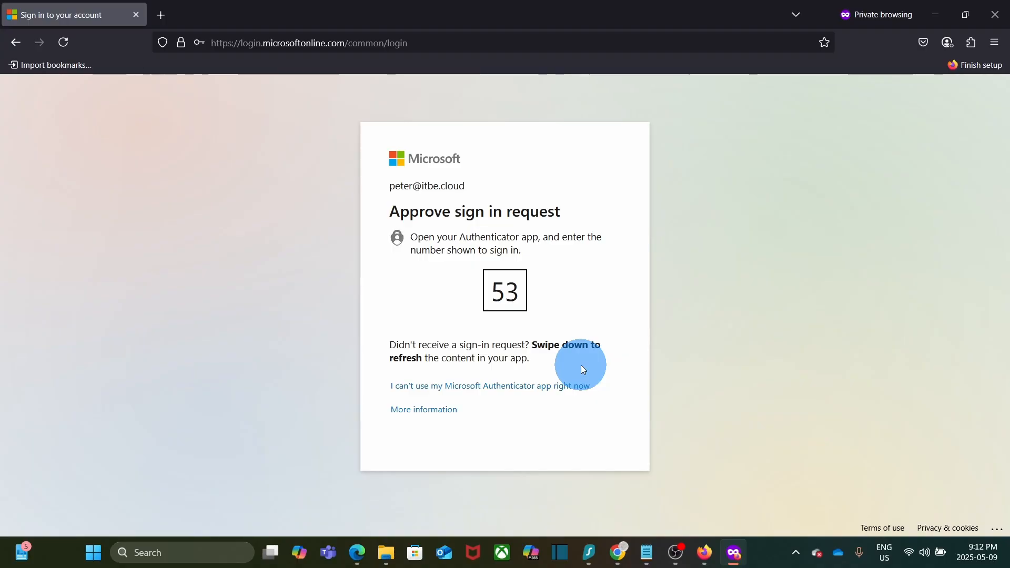
pyautogui.click(478, 391)
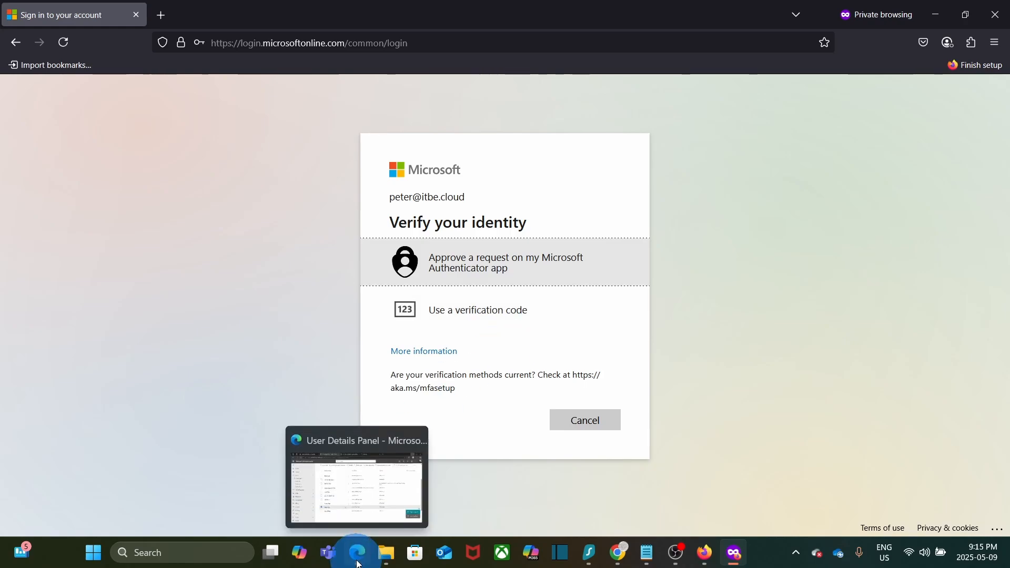
# In the other Firefox window, sign in as the administrator with the saved password, declining to stay signed in
pyautogui.click(504, 247)
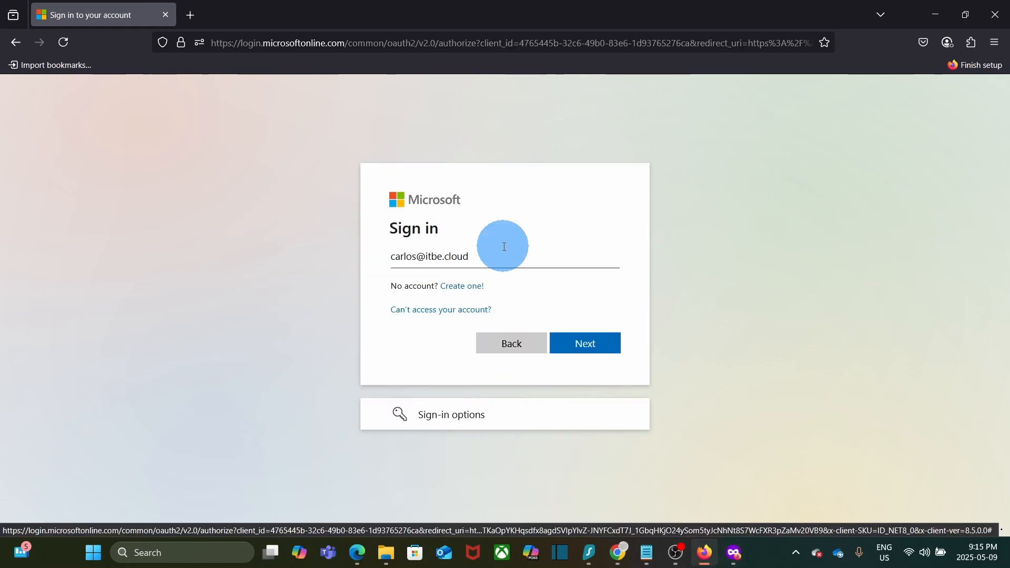
pyautogui.click(585, 347)
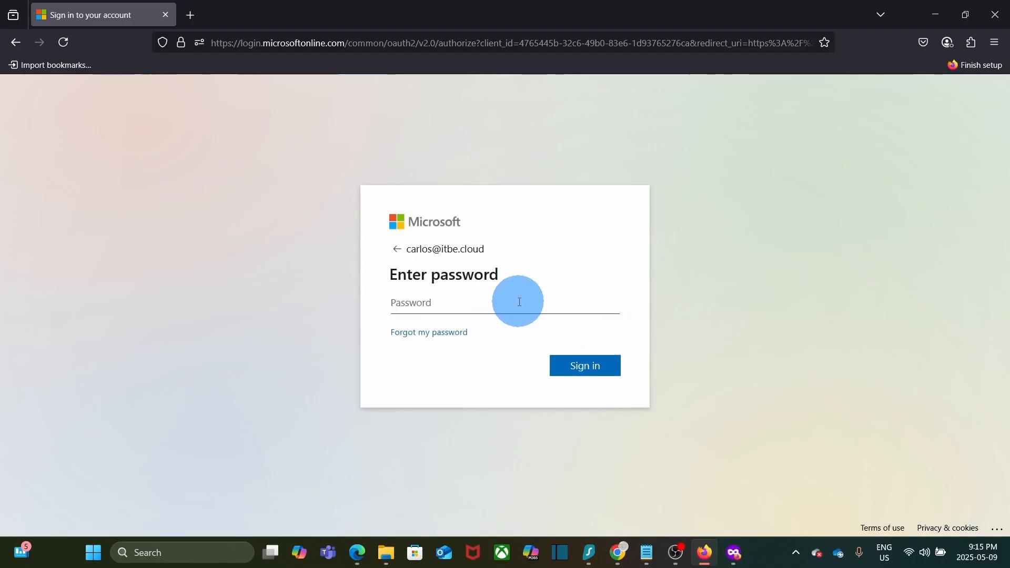
pyautogui.click(581, 368)
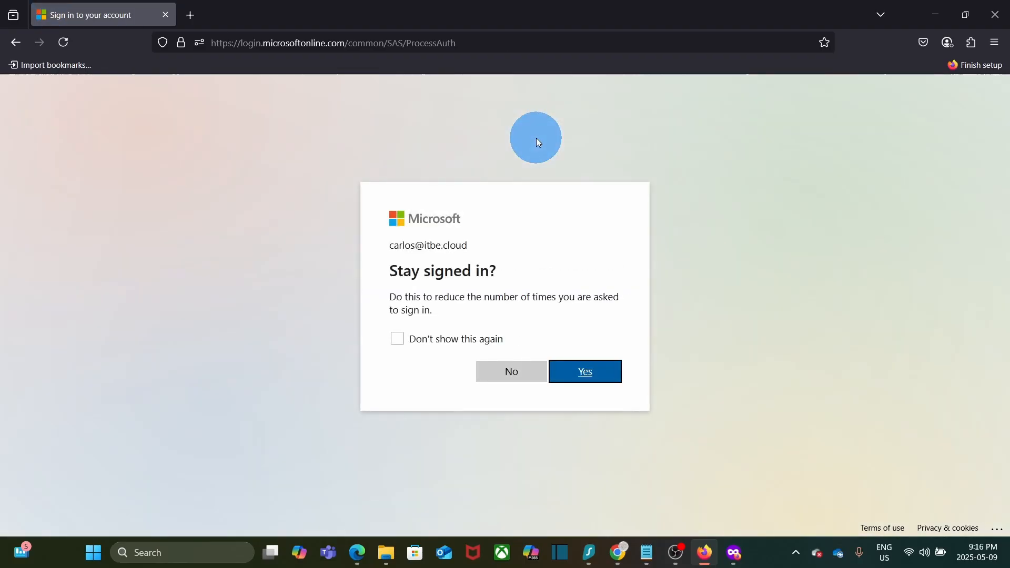
pyautogui.click(515, 375)
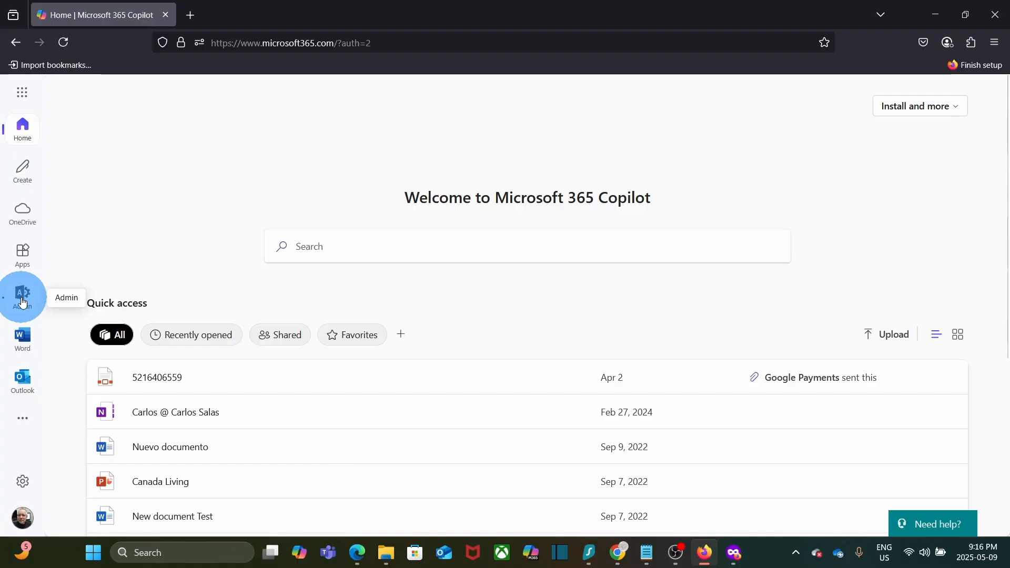
# Go from the app launcher to the admin center and open Users > Active users
pyautogui.click(23, 94)
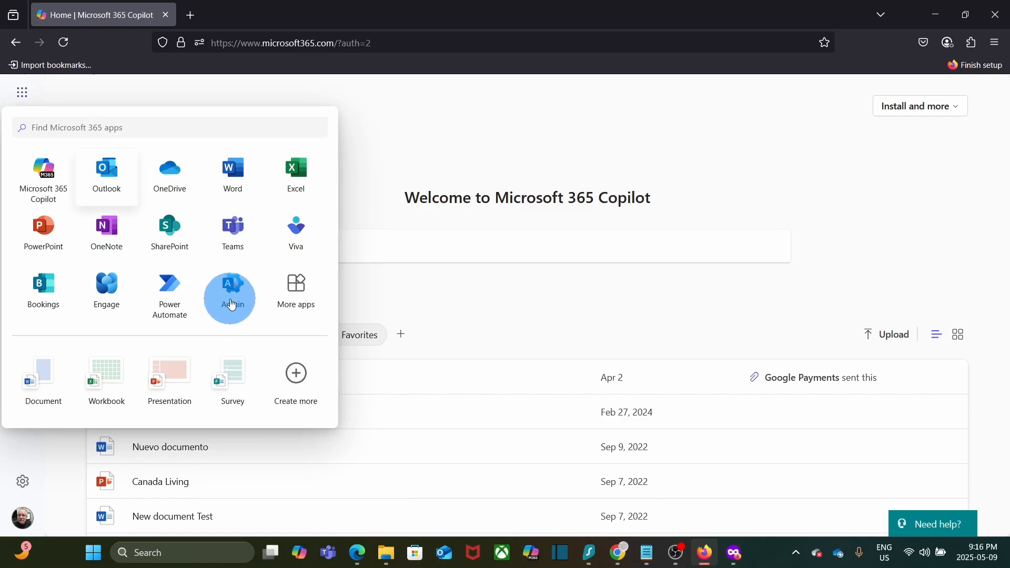
pyautogui.click(232, 303)
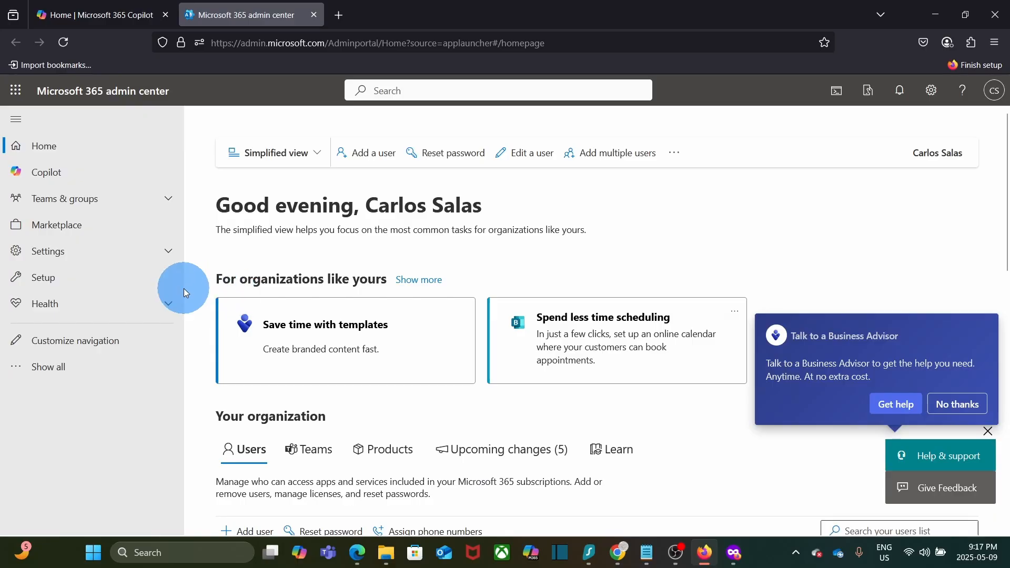
pyautogui.click(61, 374)
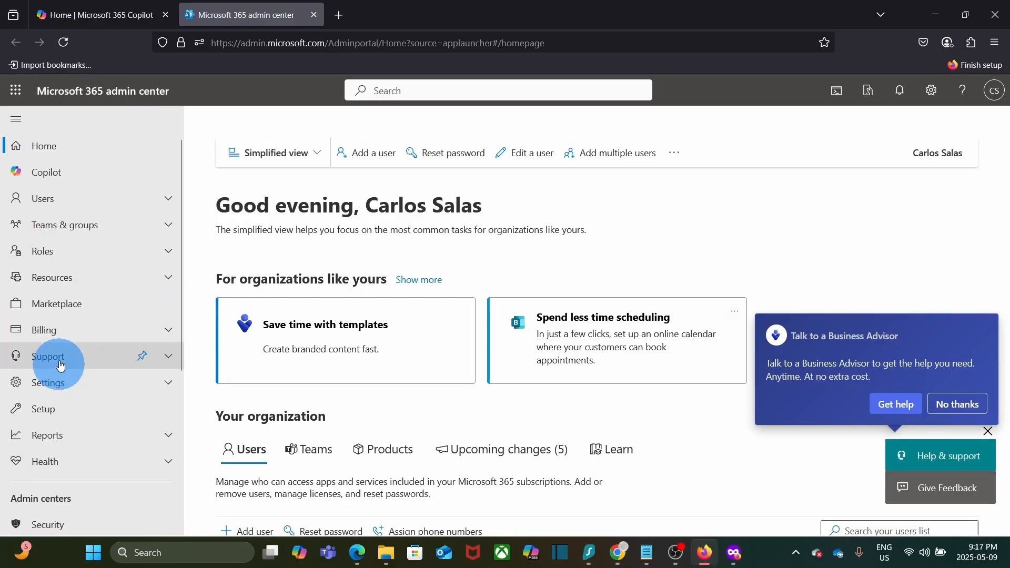
pyautogui.click(60, 204)
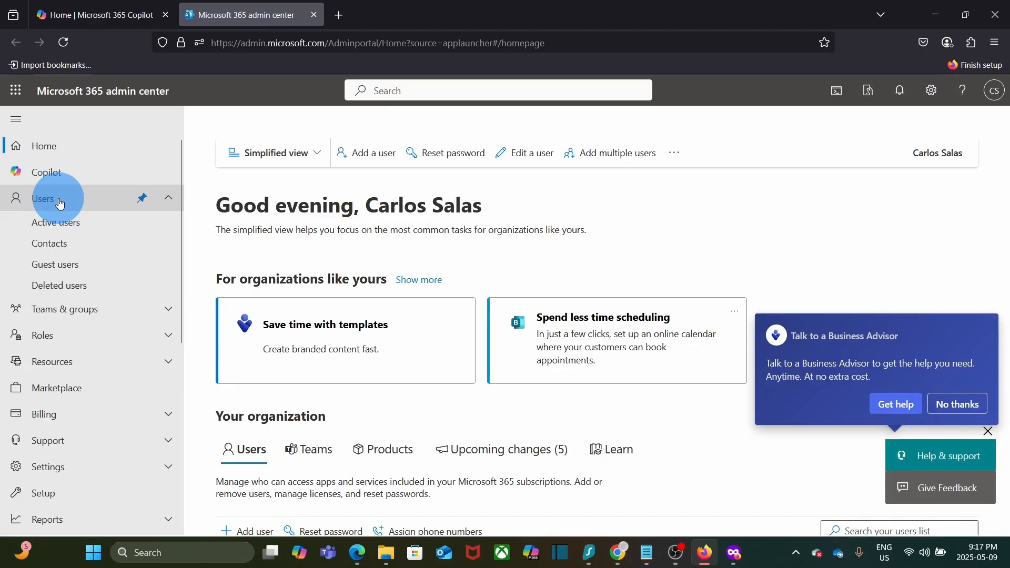
pyautogui.click(62, 231)
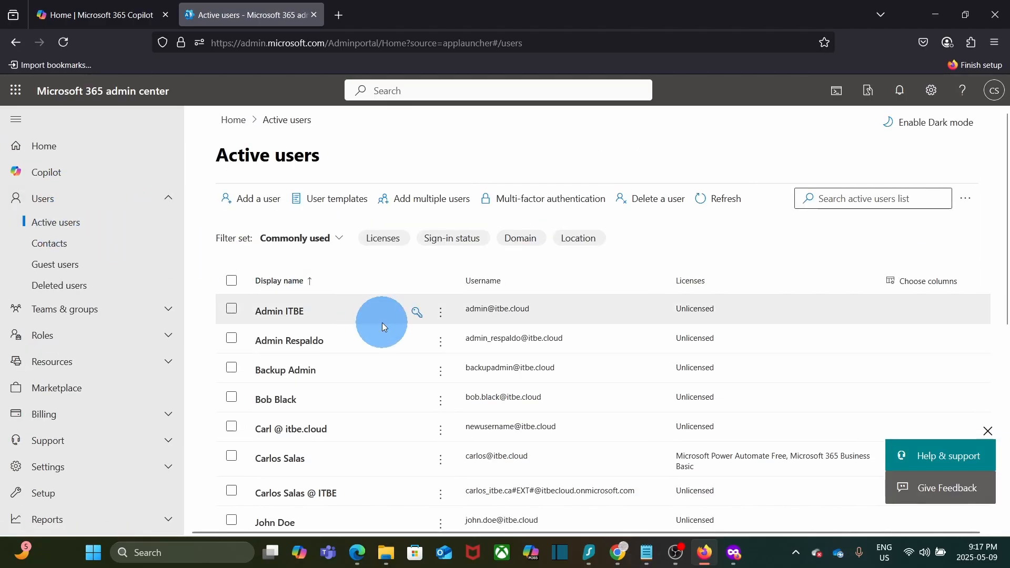
pyautogui.scroll(-4, 381, 322)
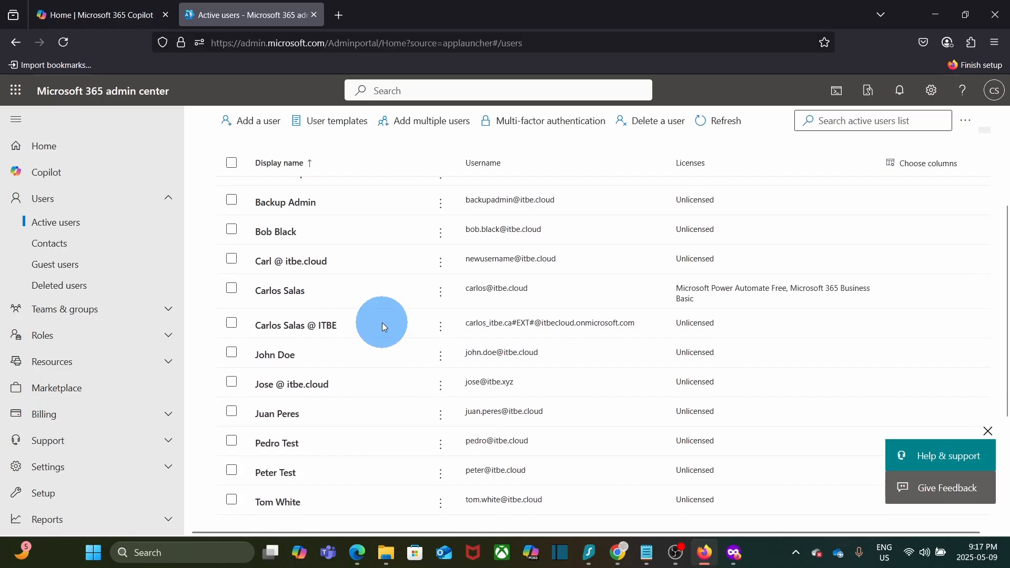
pyautogui.scroll(4, 382, 323)
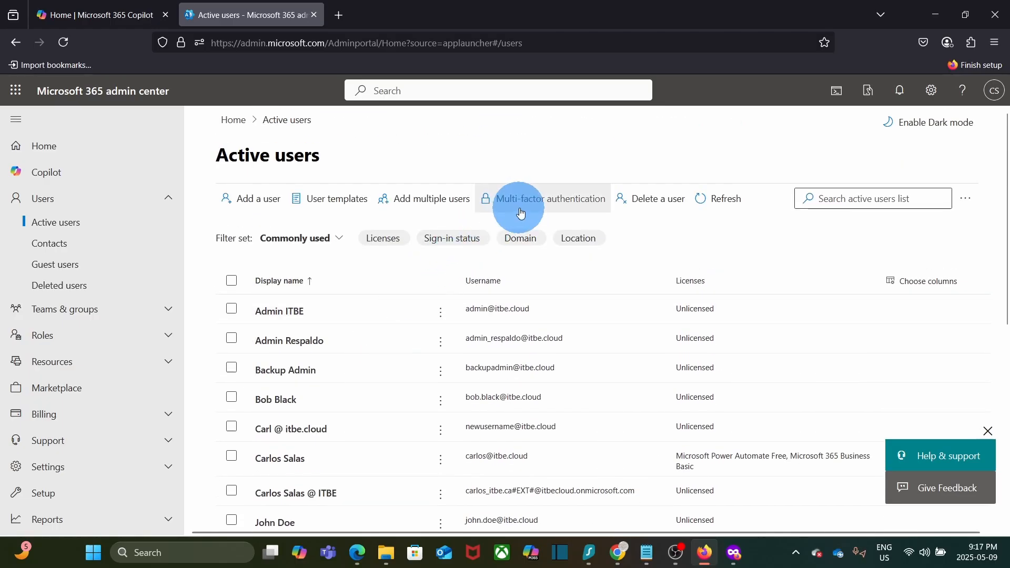
# Open the per-user Multi-factor authentication page and tick the test user's checkbox
pyautogui.click(580, 205)
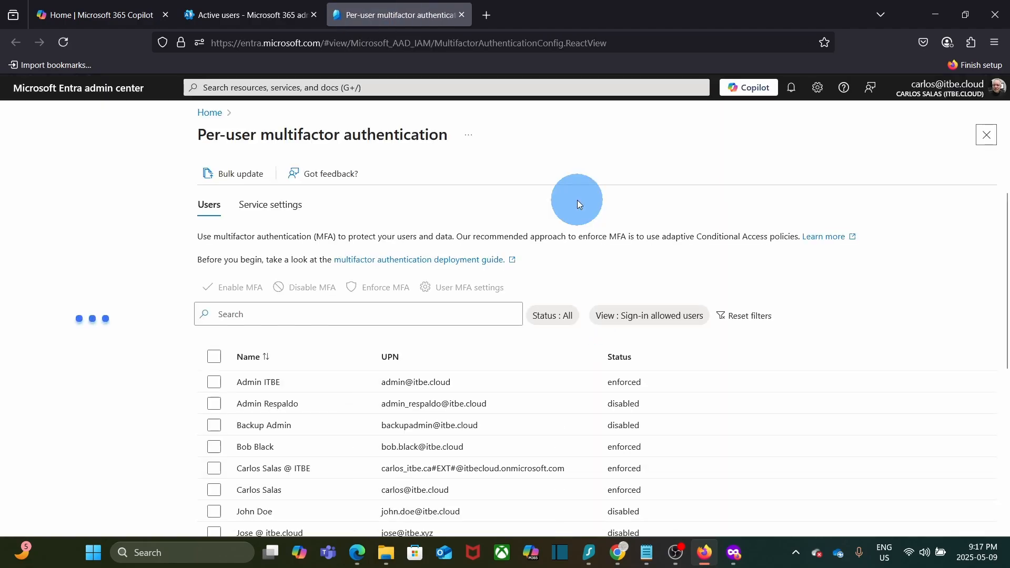
pyautogui.scroll(-3, 527, 360)
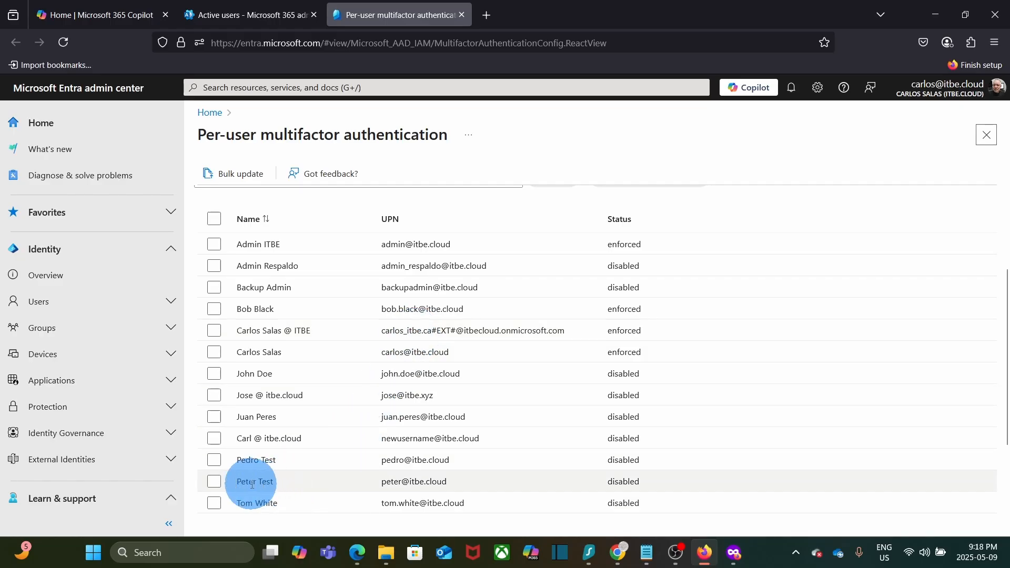
pyautogui.click(214, 483)
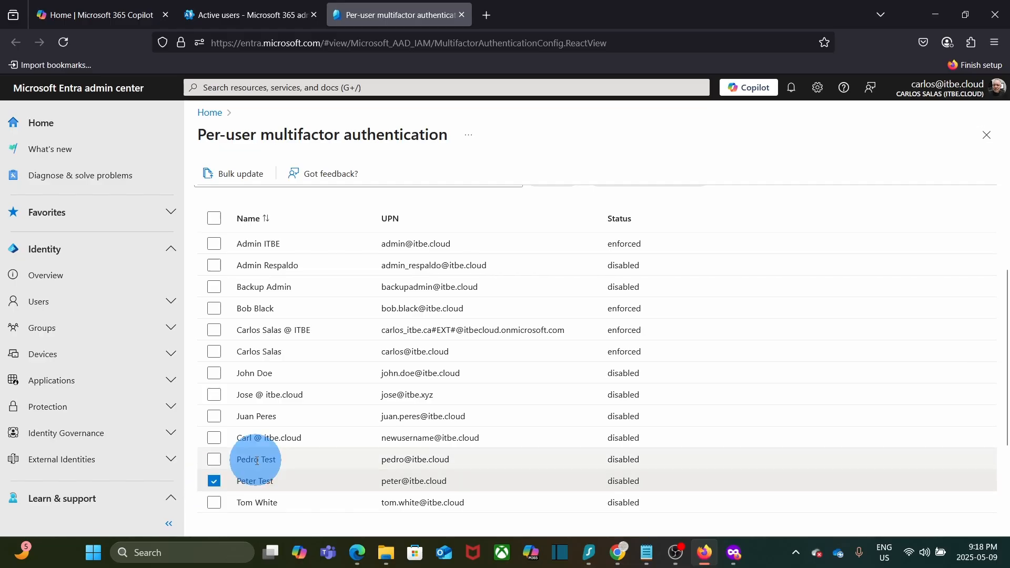
pyautogui.scroll(2, 252, 463)
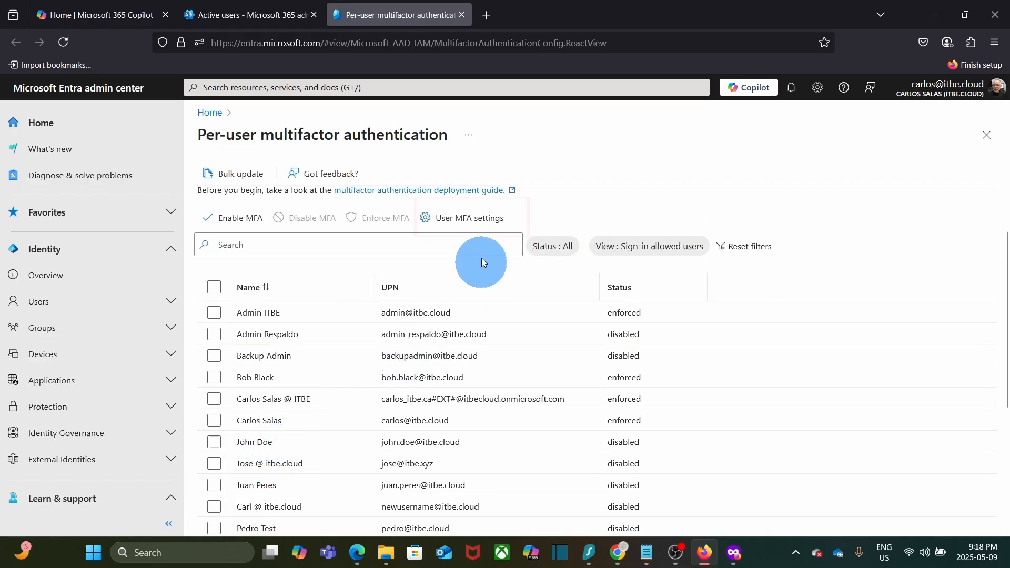
# In User MFA settings, enable 'Require selected users to provide contact methods again', save, and close the panel
pyautogui.click(484, 223)
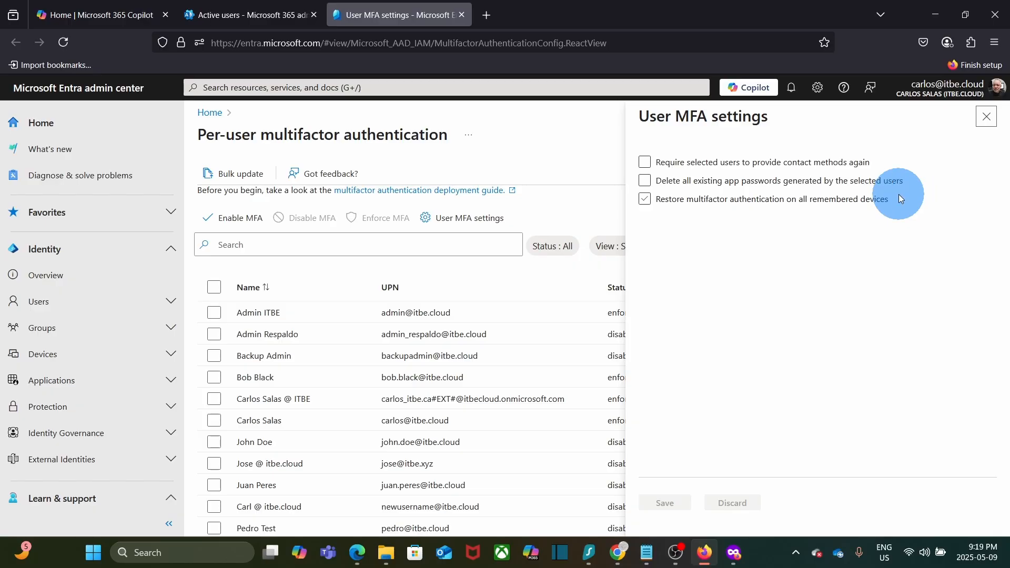
pyautogui.click(889, 166)
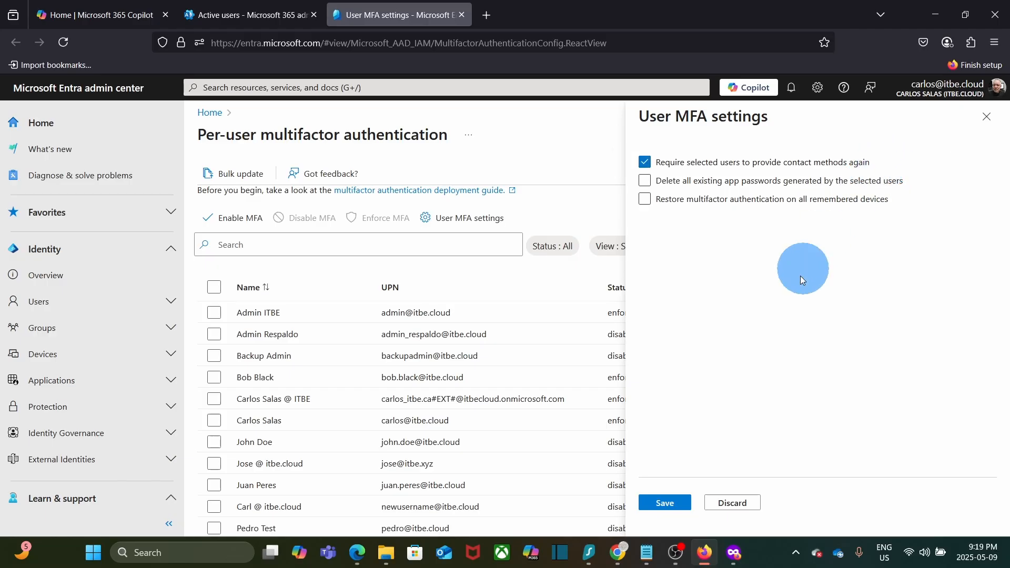
pyautogui.click(674, 499)
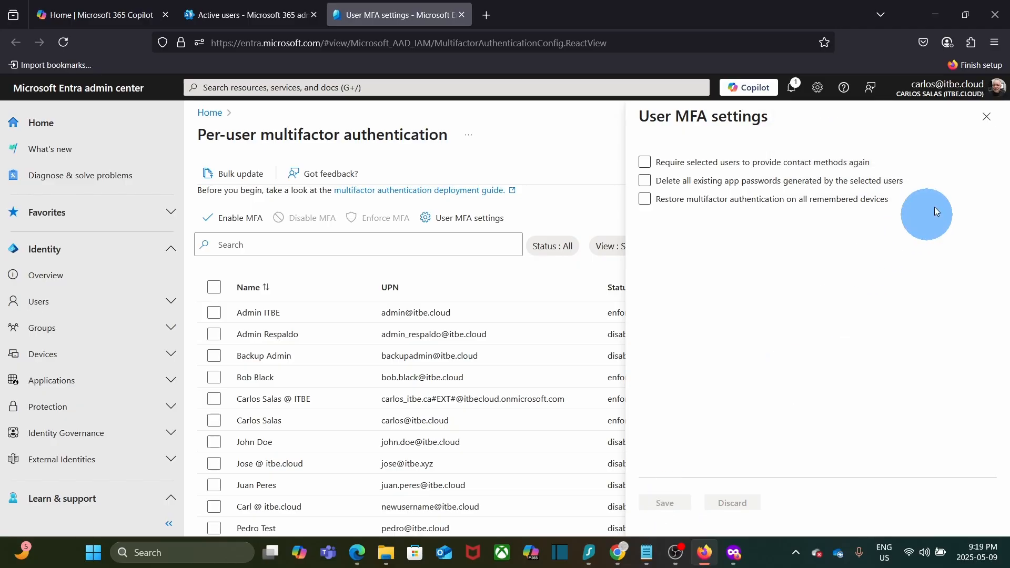
pyautogui.click(987, 117)
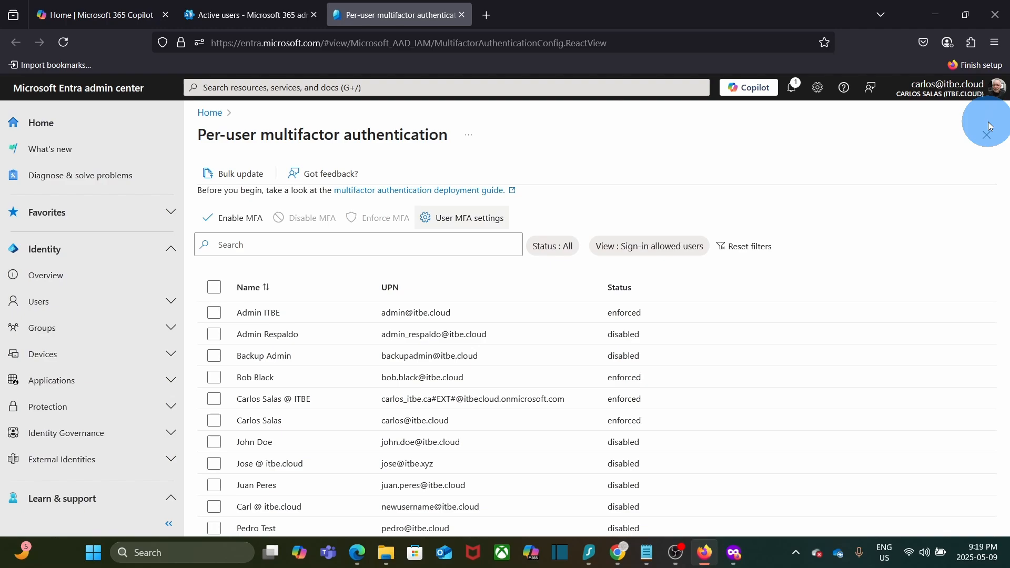
# In the private window, continue past the test user's sign-in name, paste the account password, and sign in
pyautogui.click(733, 551)
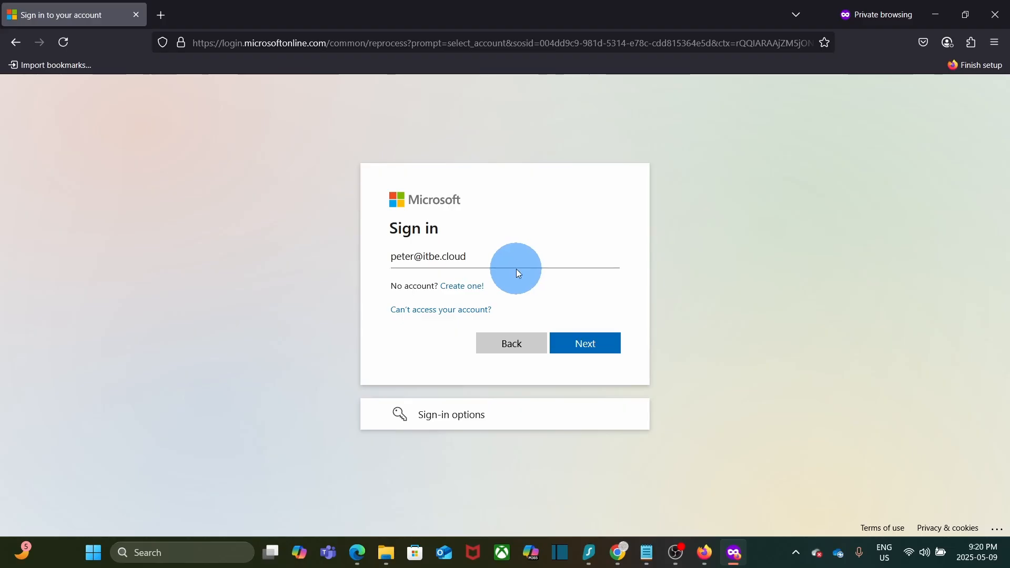
pyautogui.click(592, 356)
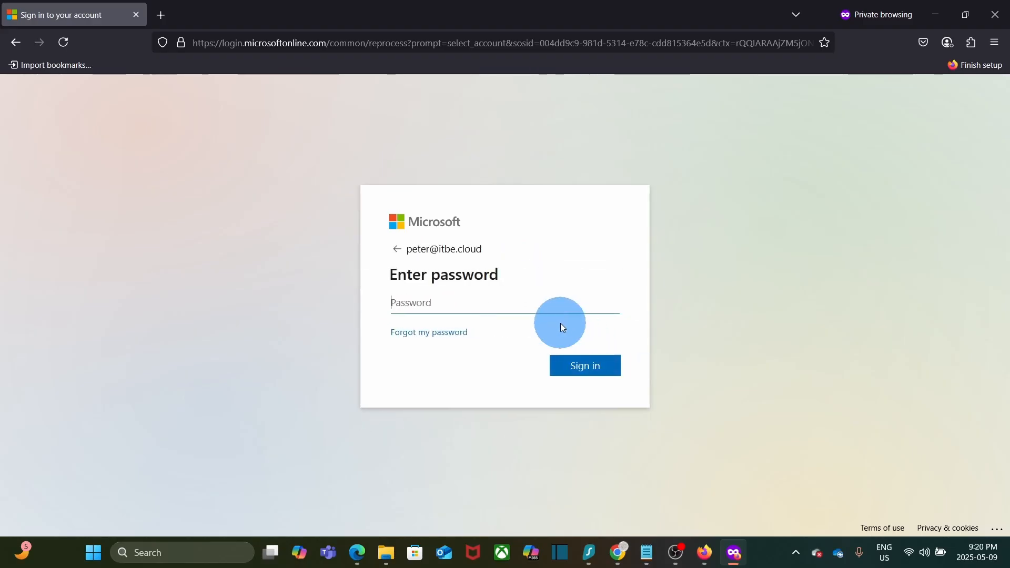
pyautogui.hotkey('ctrl', 'v')
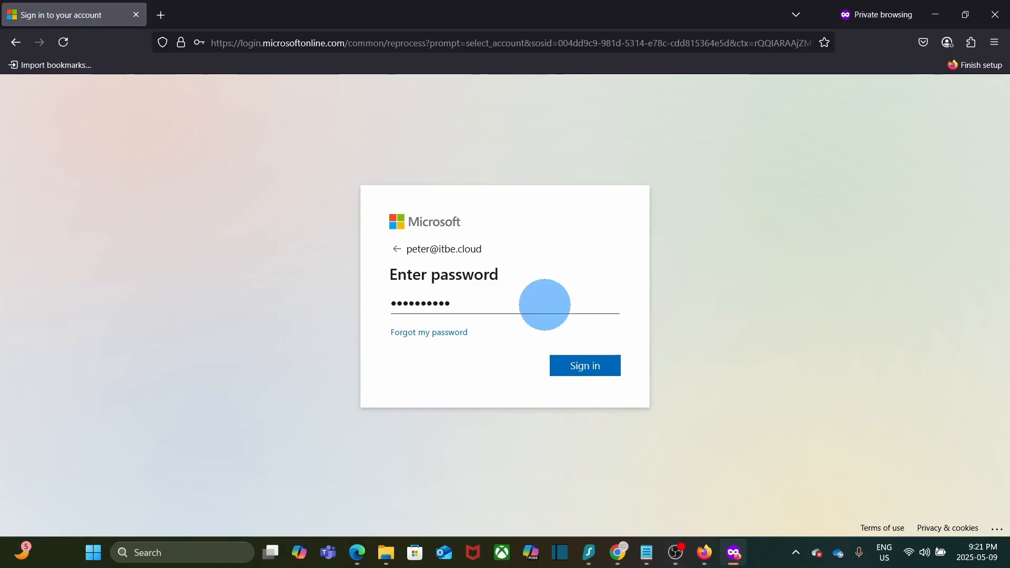
pyautogui.click(576, 367)
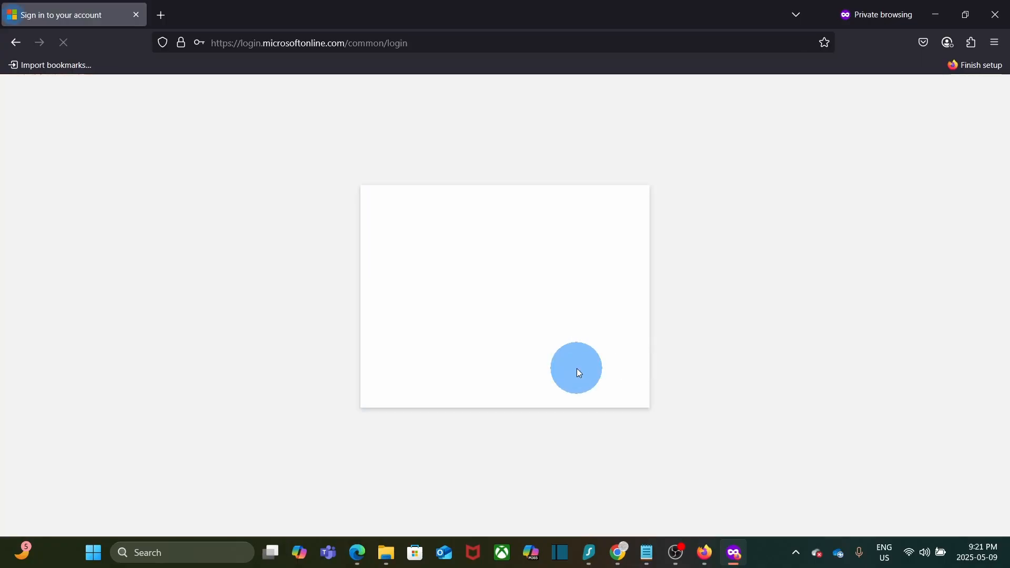